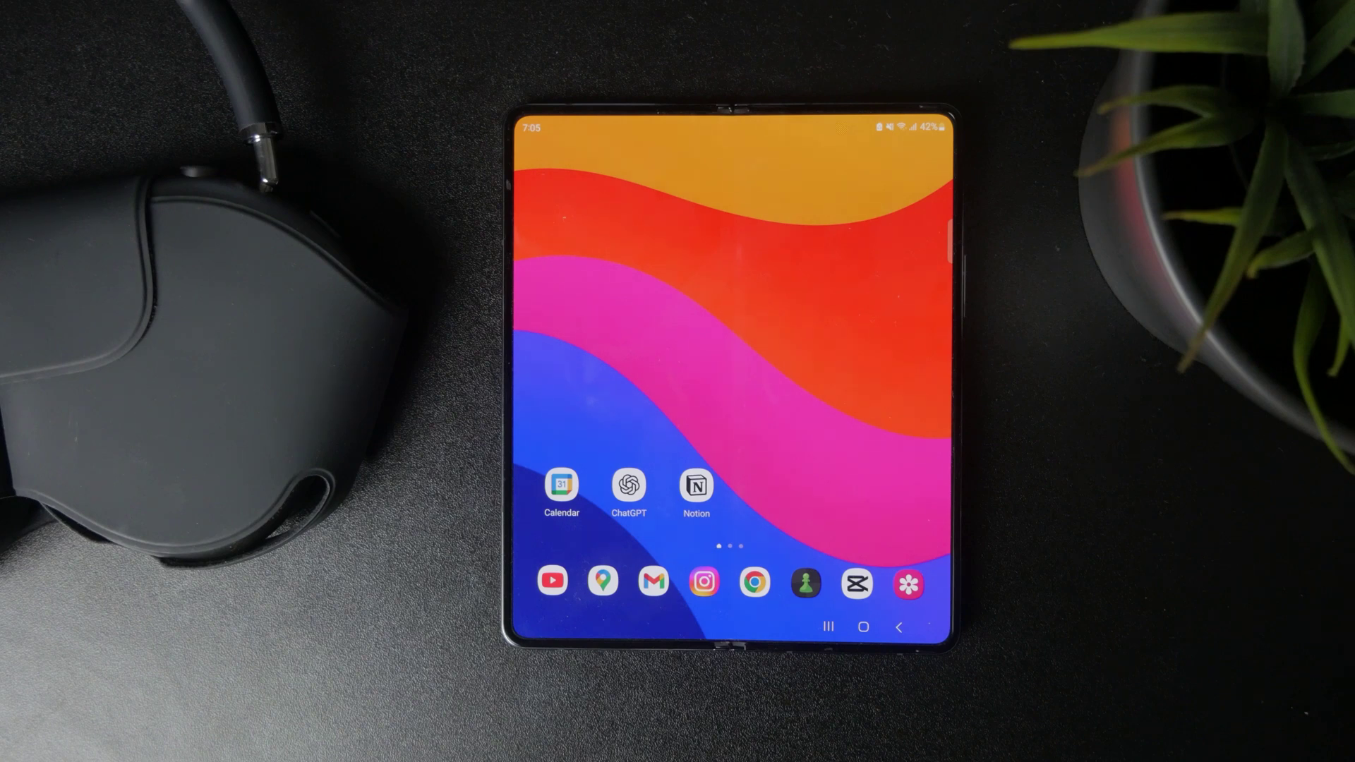
Step: Swipe up from the home screen to show the installed-apps grid, closing and reopening it once
{"action": "left_click_drag", "start_coordinate": [878, 508], "coordinate": [879, 318]}
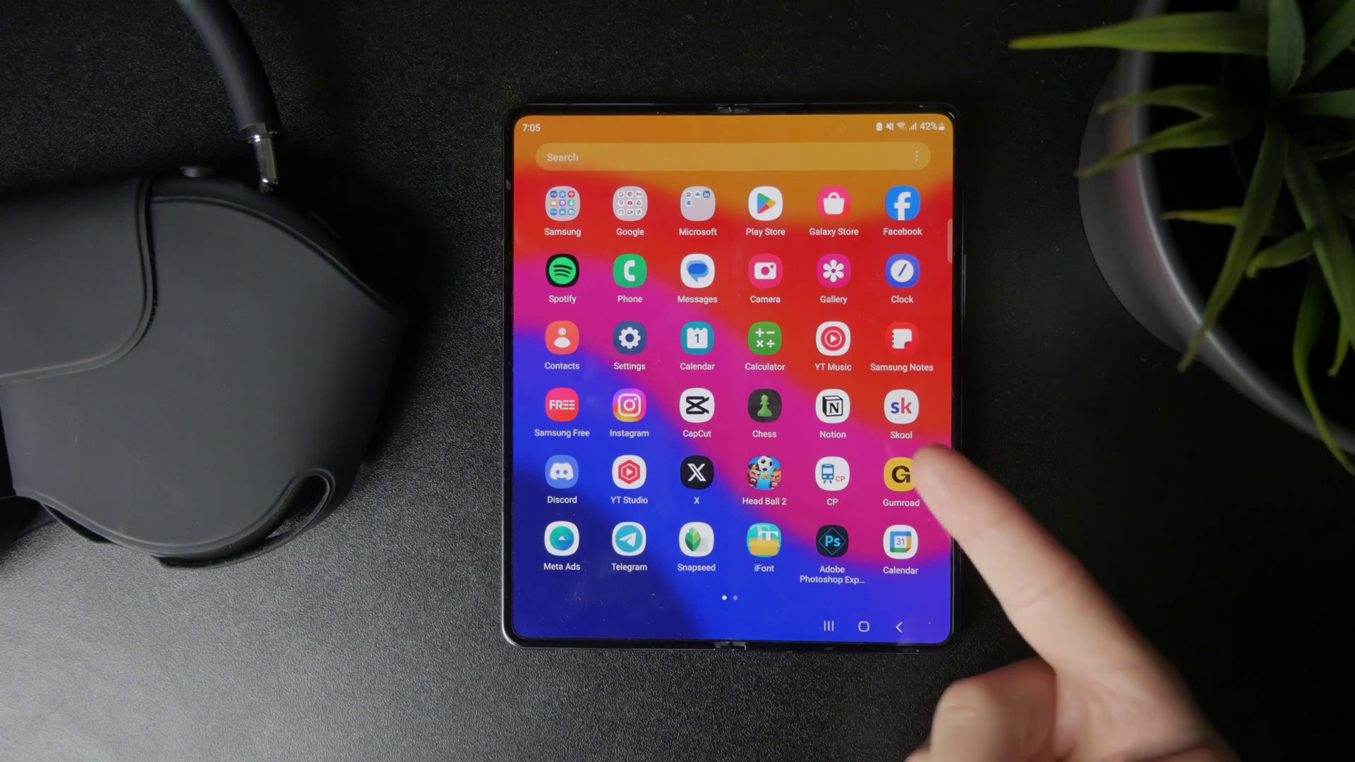
{"action": "left_click", "coordinate": [899, 626]}
{"action": "left_click_drag", "start_coordinate": [878, 593], "coordinate": [878, 371]}
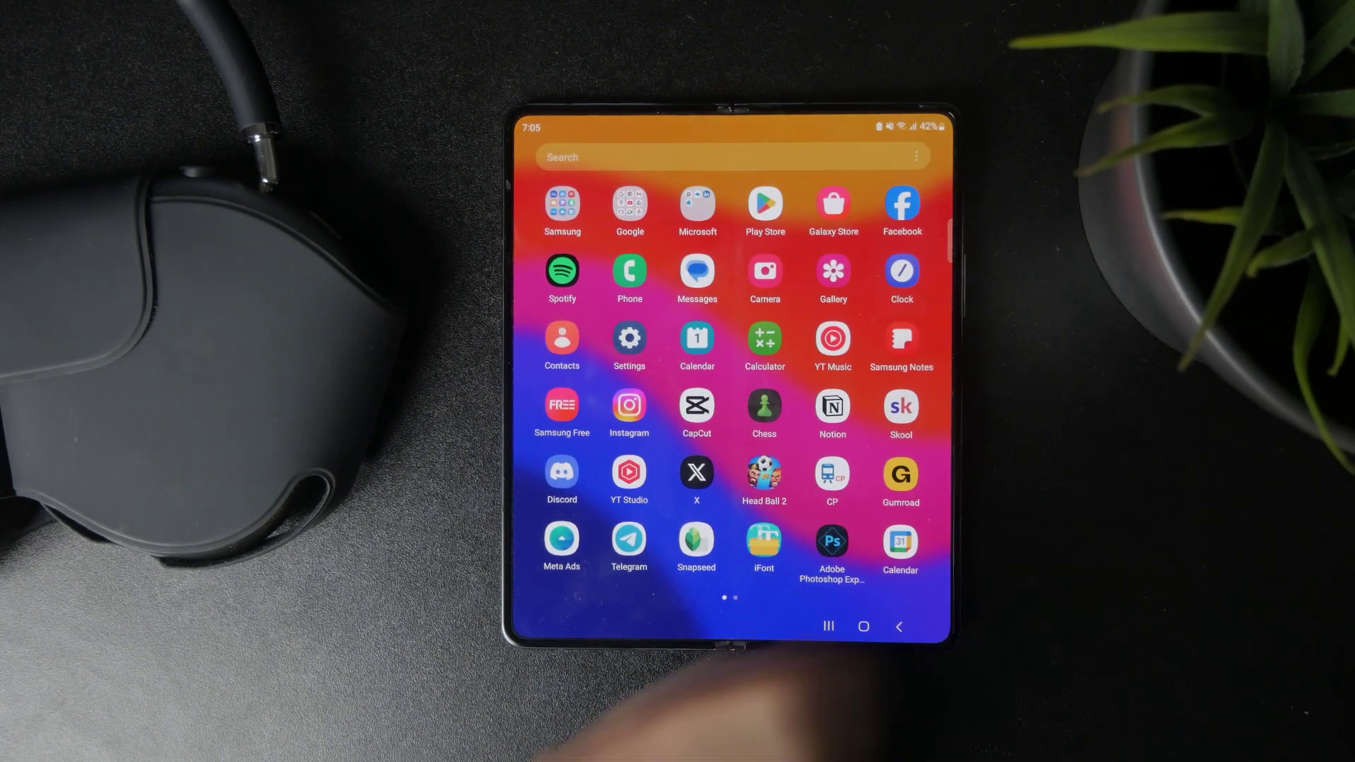
Step: Search Settings for 'sto', check Storage shows 37% used, then return home
{"action": "left_click", "coordinate": [629, 338]}
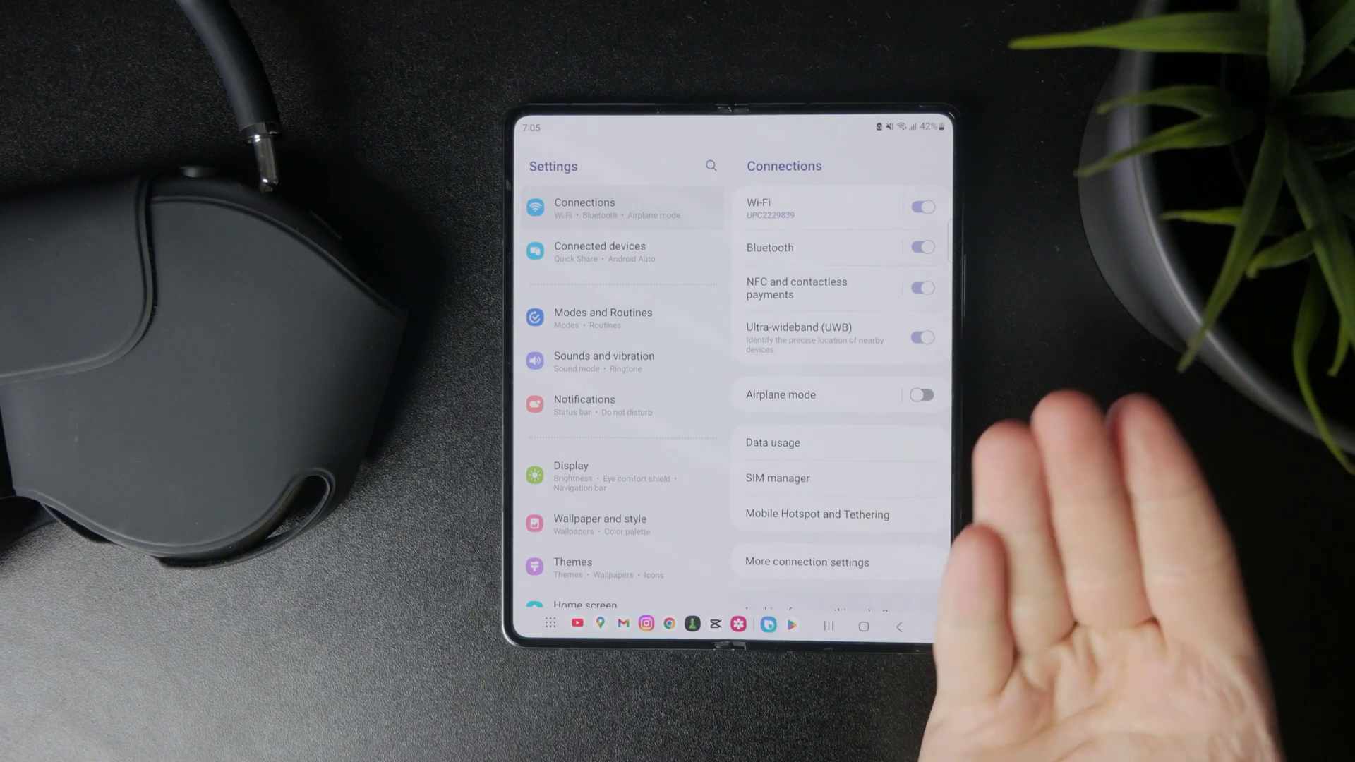
{"action": "scroll", "coordinate": [625, 423], "scroll_direction": "down", "scroll_amount": 5}
{"action": "scroll", "coordinate": [624, 423], "scroll_direction": "up", "scroll_amount": 5}
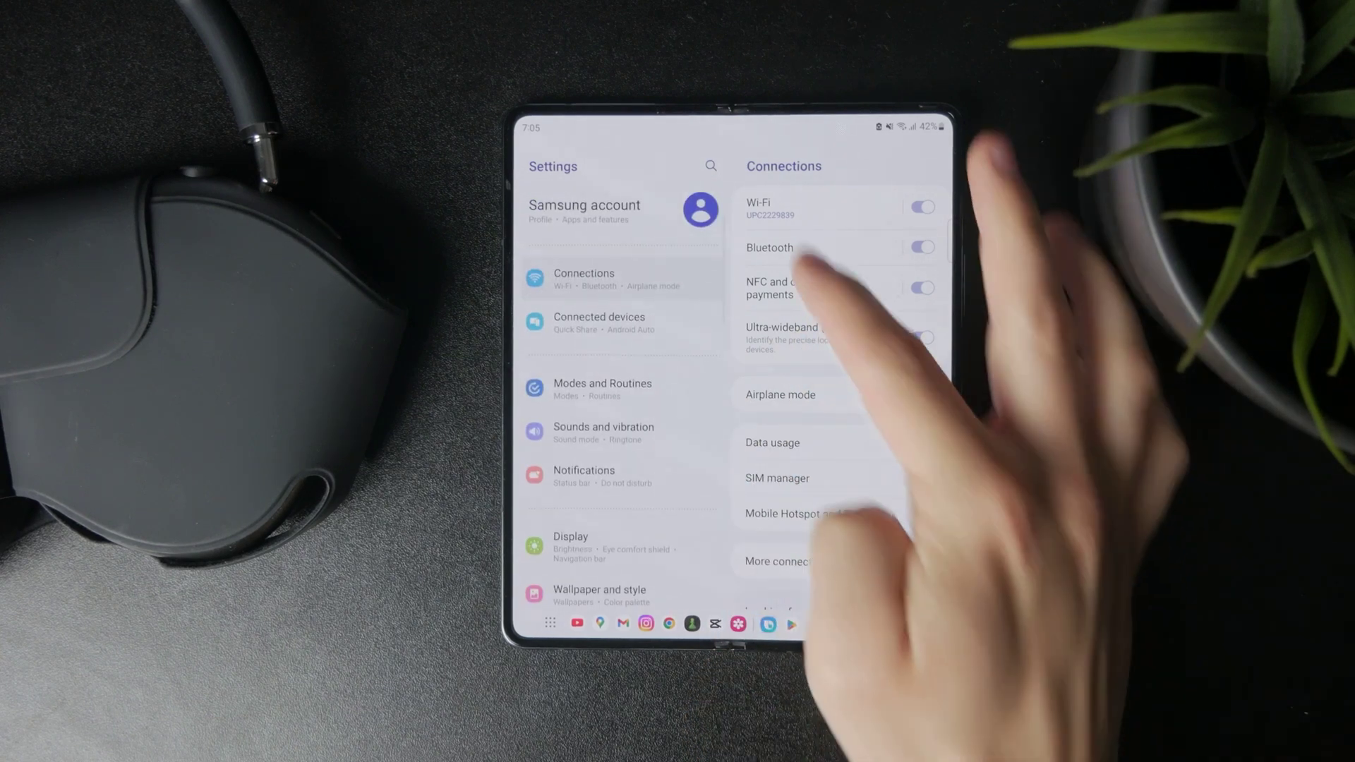
{"action": "left_click", "coordinate": [710, 166]}
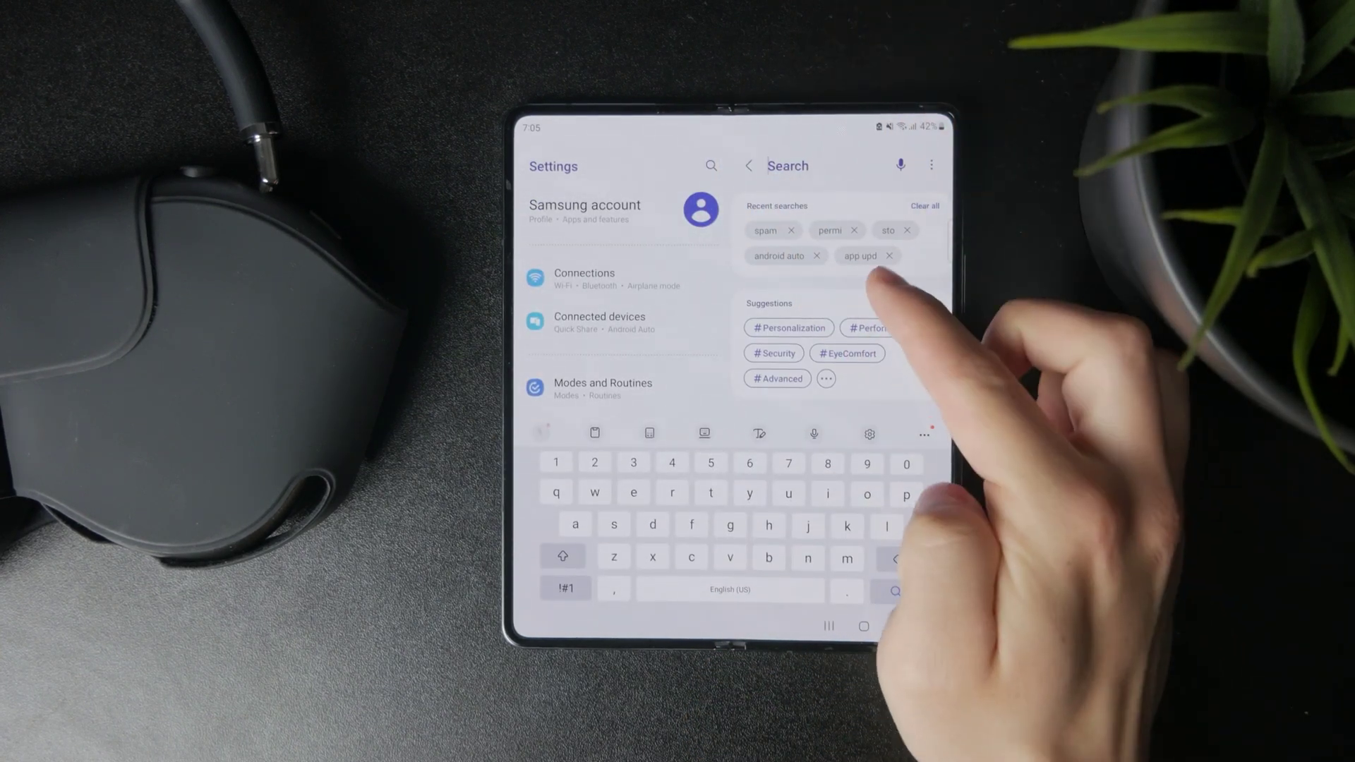
{"action": "left_click", "coordinate": [887, 230]}
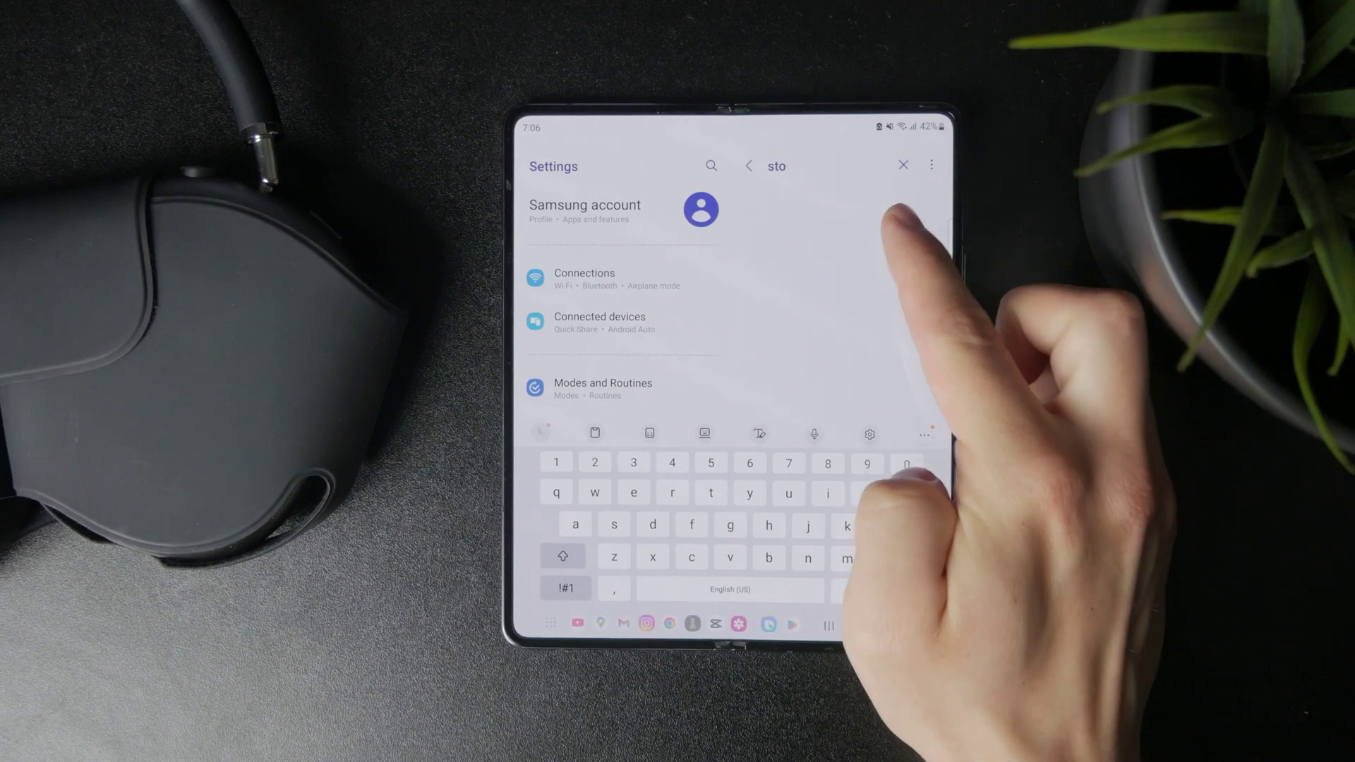
{"action": "left_click", "coordinate": [887, 254]}
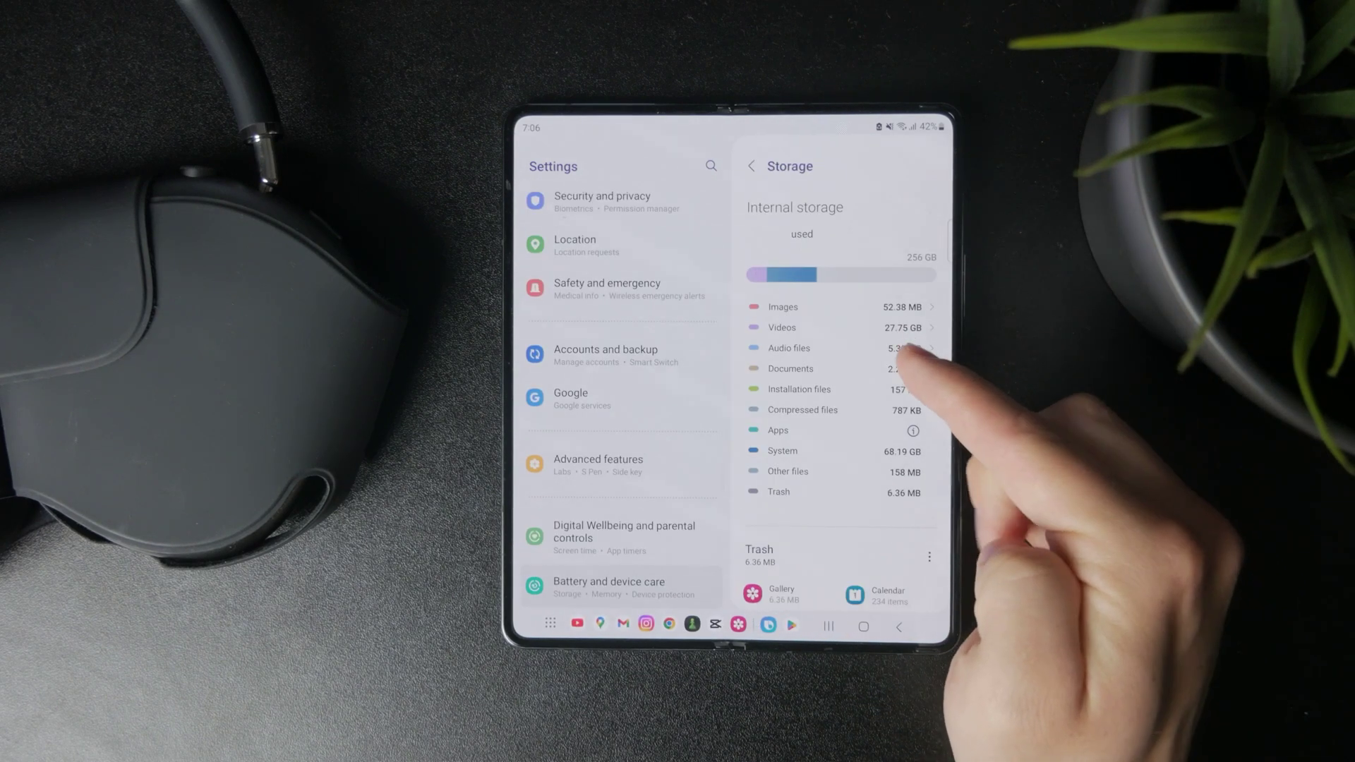
{"action": "scroll", "coordinate": [657, 476], "scroll_direction": "down", "scroll_amount": 3}
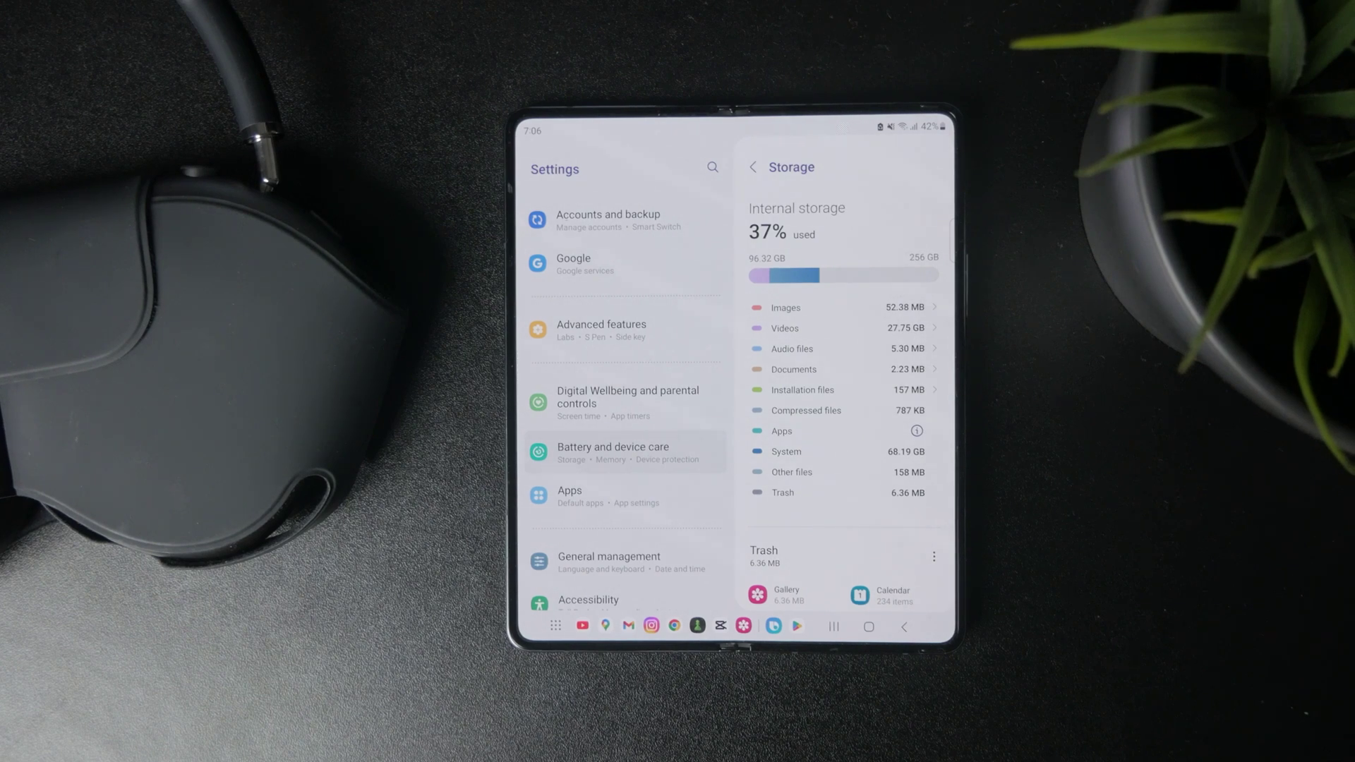
{"action": "scroll", "coordinate": [883, 403], "scroll_direction": "down", "scroll_amount": 3}
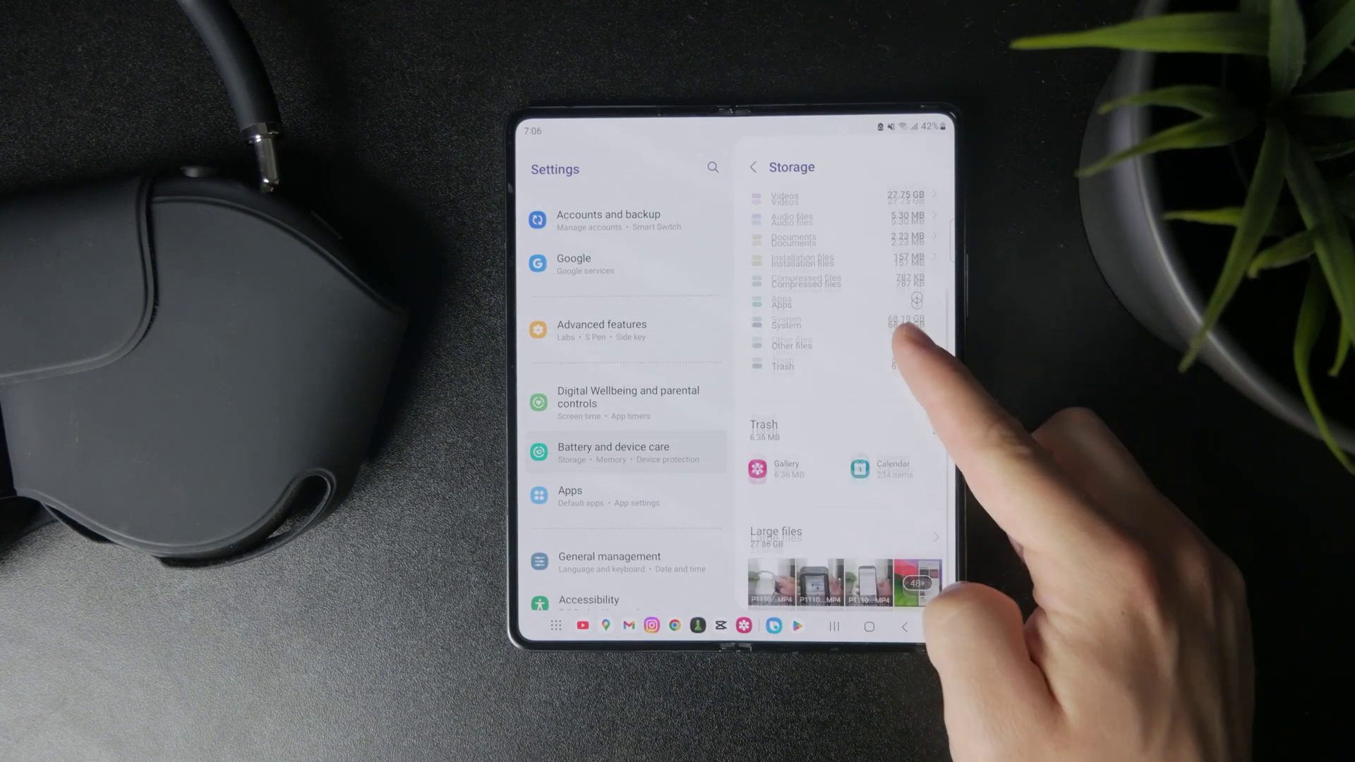
{"action": "scroll", "coordinate": [911, 509], "scroll_direction": "up", "scroll_amount": 3}
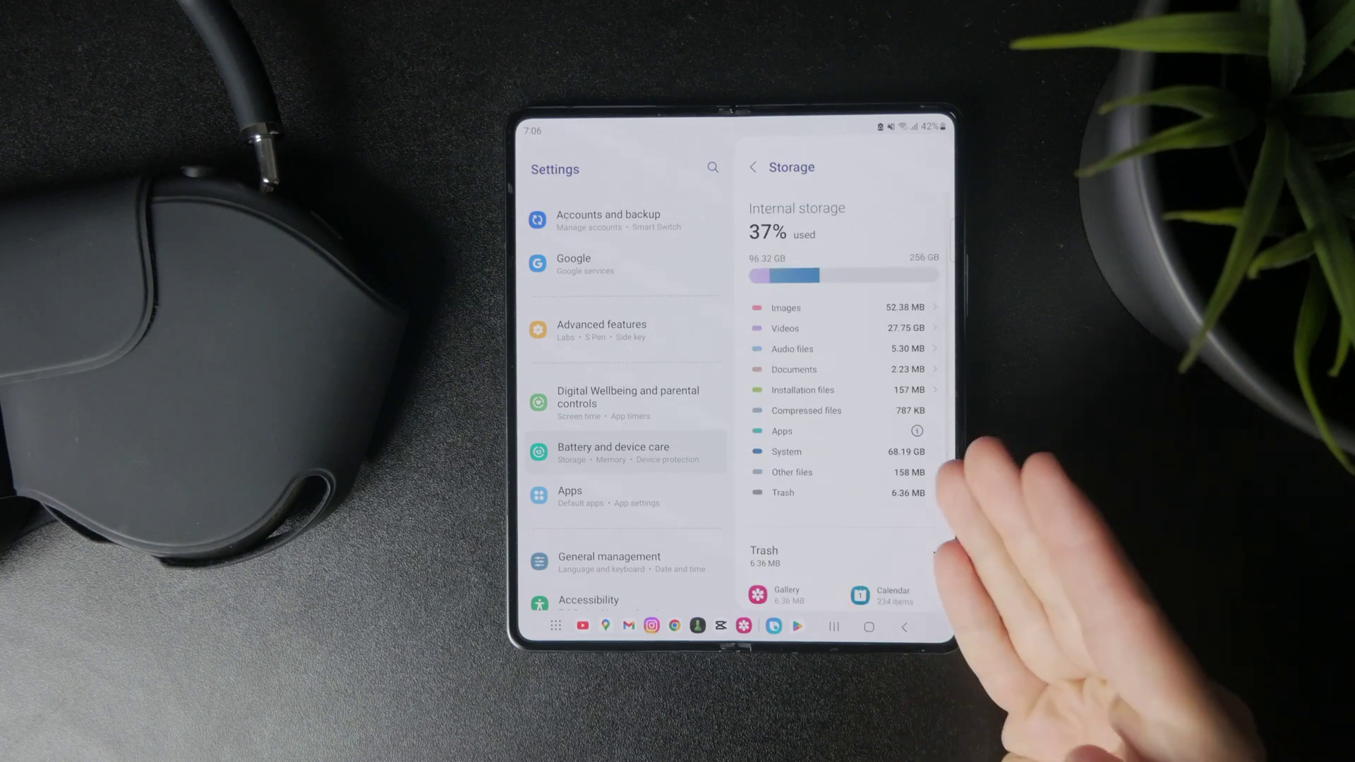
{"action": "left_click", "coordinate": [903, 627]}
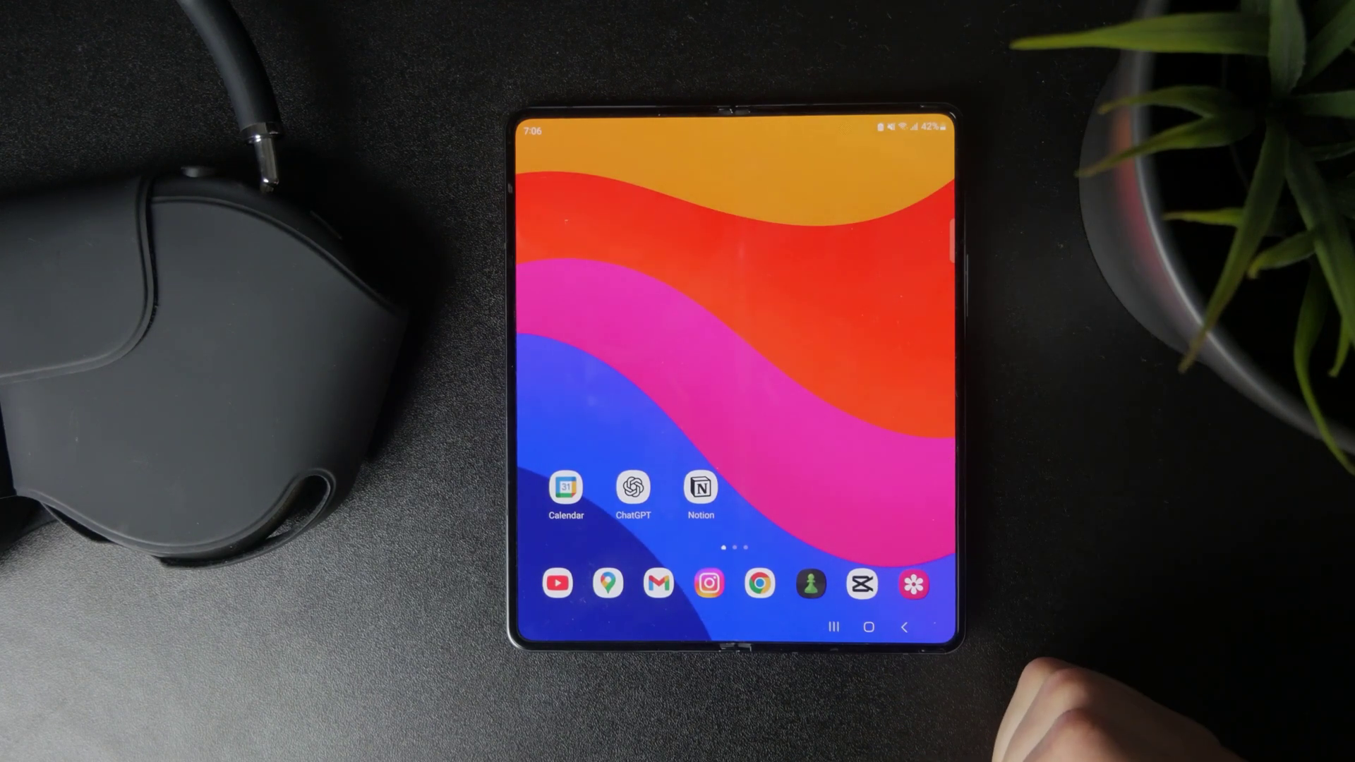
Step: Reopen Settings from the app grid to spot the 'A software update is available' banner, then exit
{"action": "left_click_drag", "start_coordinate": [907, 529], "coordinate": [816, 393]}
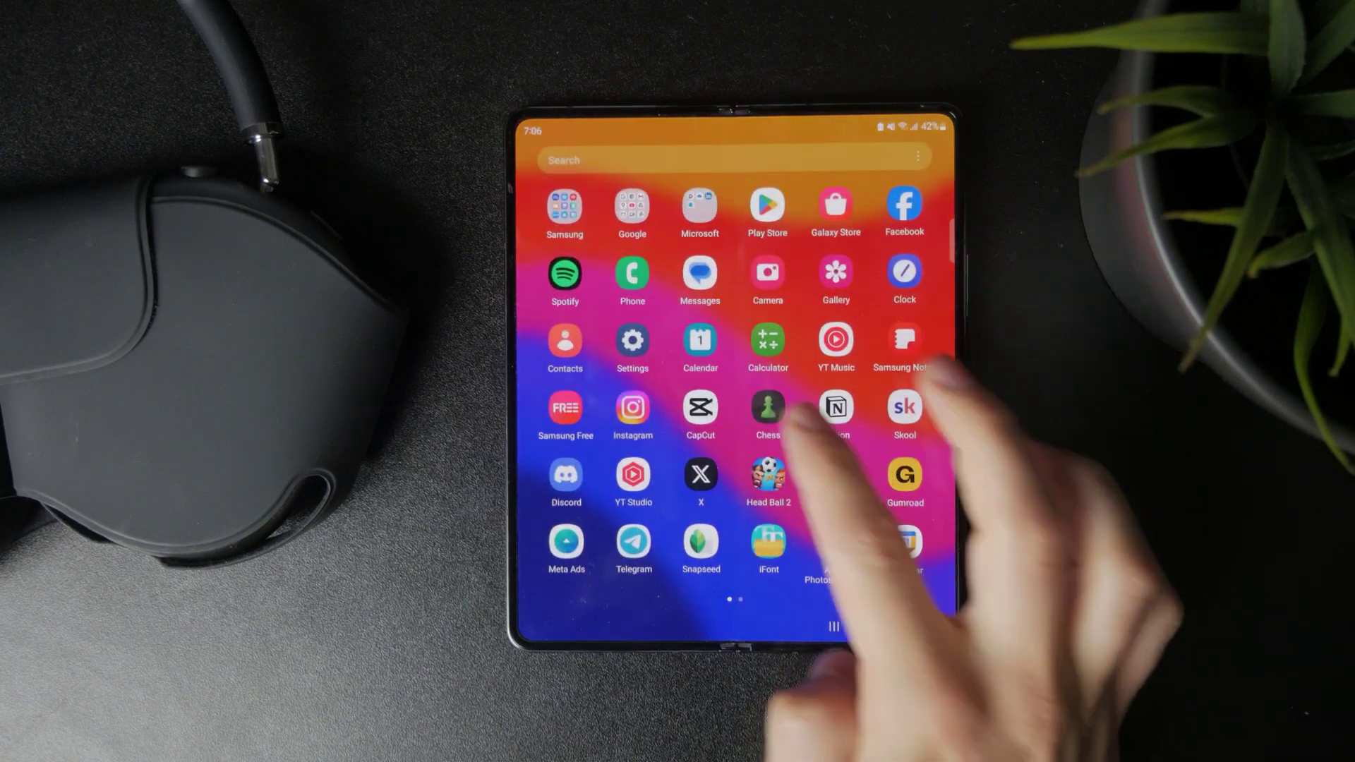
{"action": "left_click", "coordinate": [633, 340]}
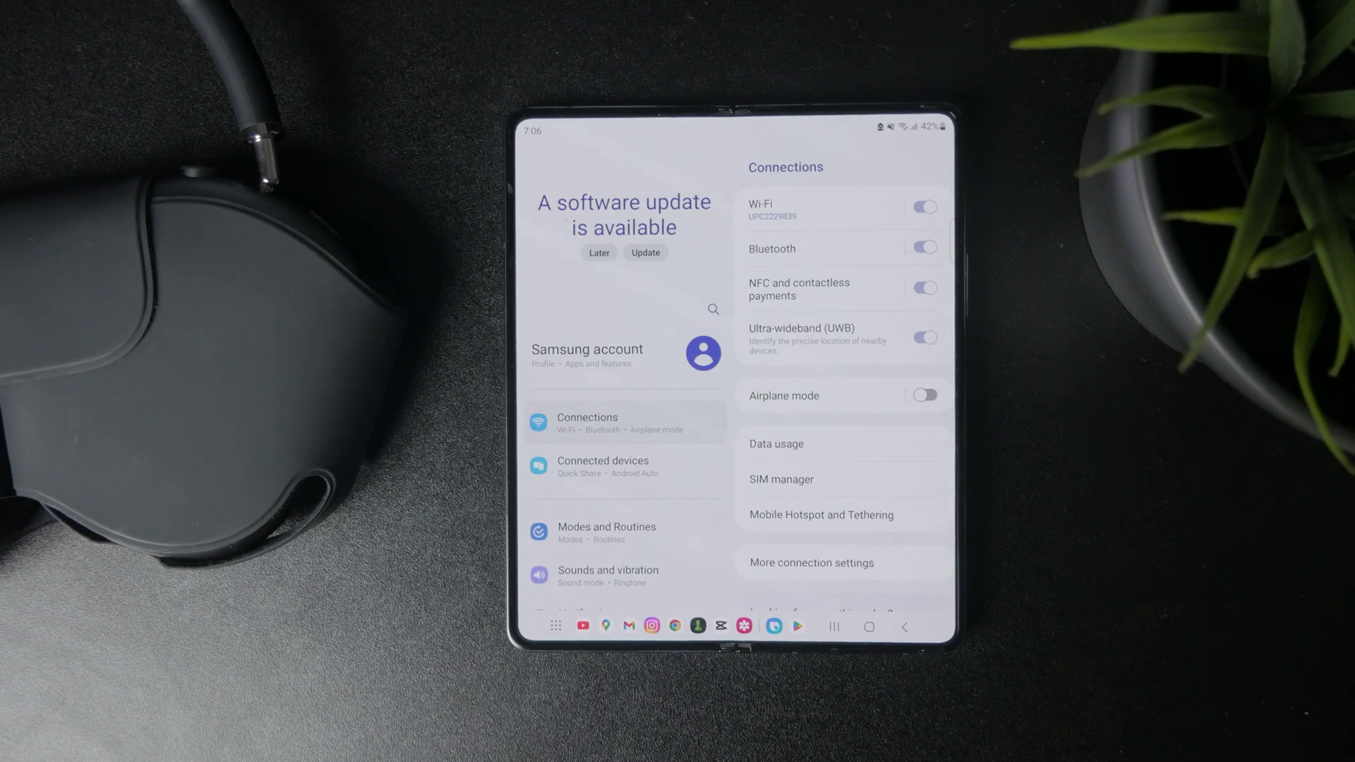
{"action": "left_click", "coordinate": [868, 626]}
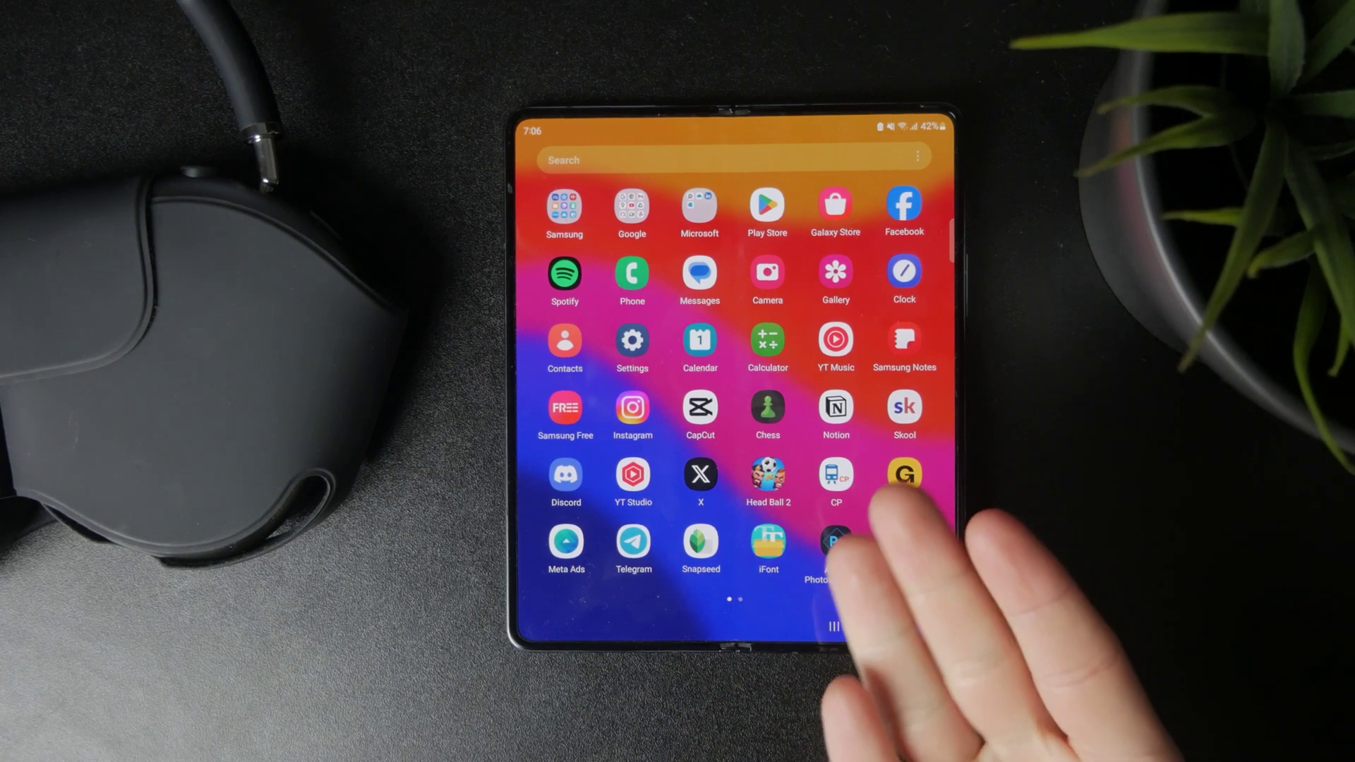
Step: Swipe the app drawer left to page 2, then close and reopen the grid
{"action": "left_click_drag", "start_coordinate": [910, 477], "coordinate": [635, 477]}
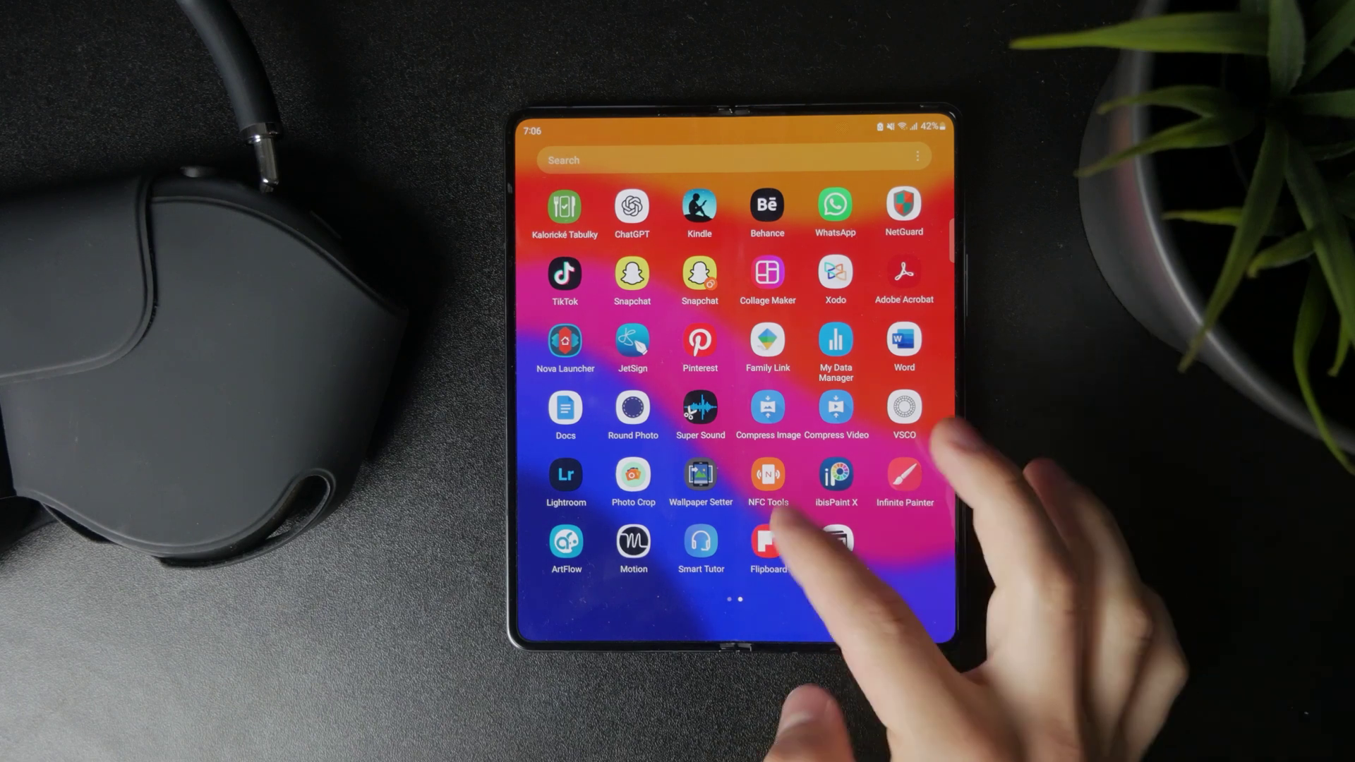
{"action": "left_click", "coordinate": [833, 628]}
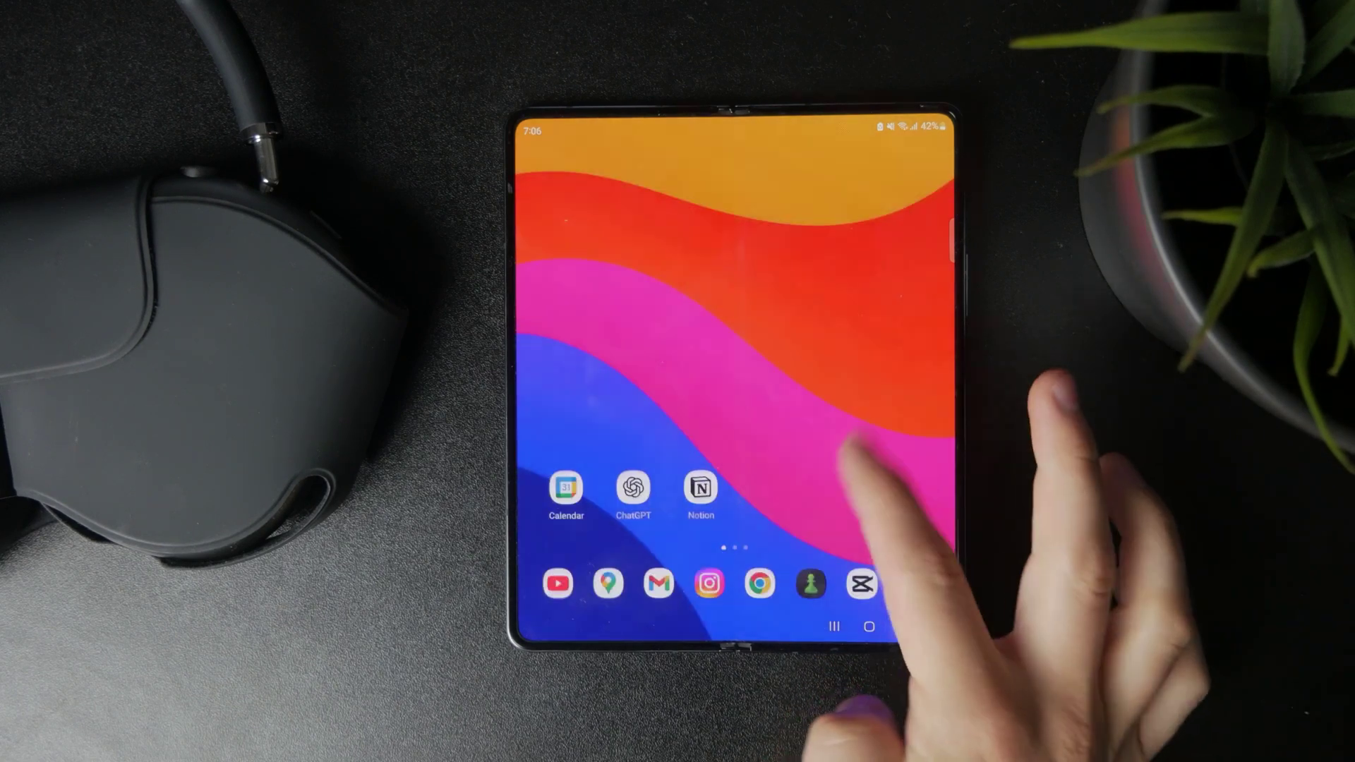
{"action": "left_click_drag", "start_coordinate": [862, 508], "coordinate": [862, 318]}
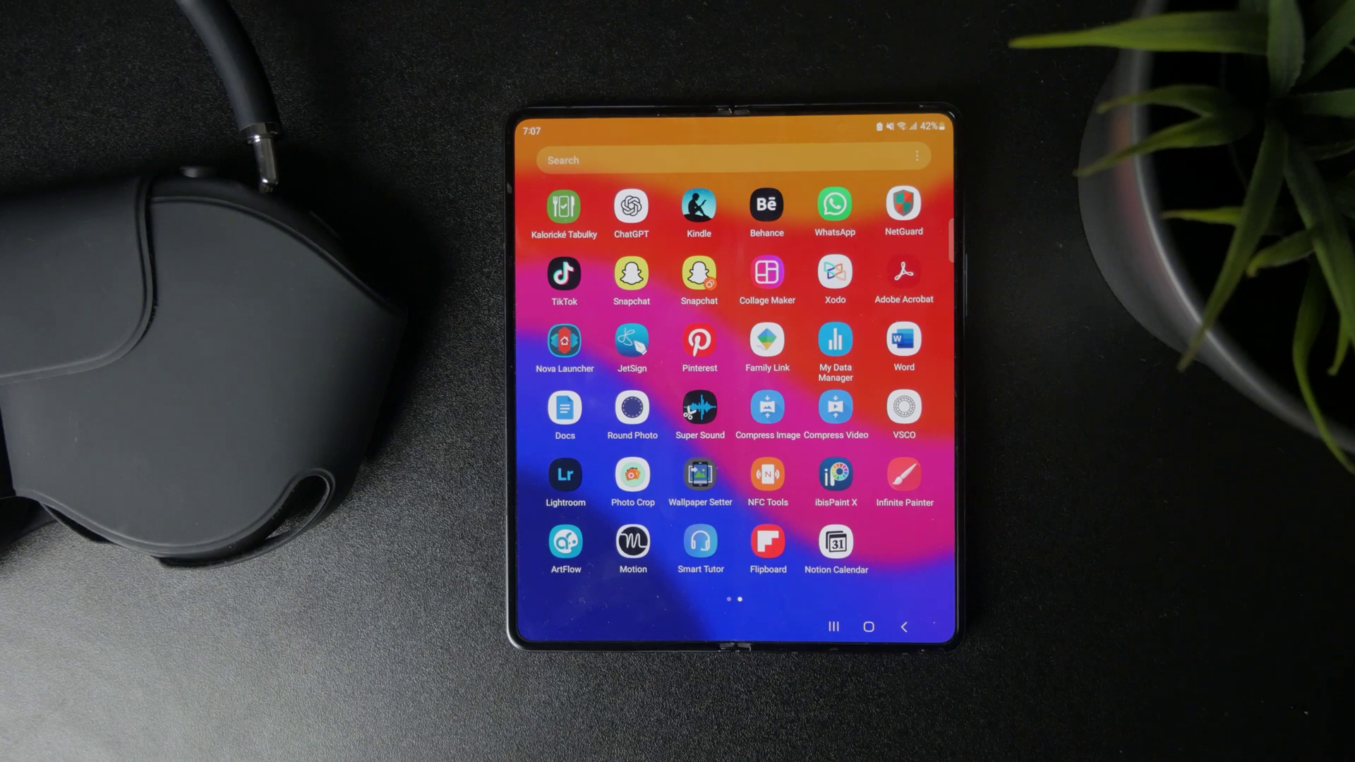
Step: In Play Store, go to account menu > Settings and expand About to show version 45.4.26-31
{"action": "left_click_drag", "start_coordinate": [878, 318], "coordinate": [893, 413]}
{"action": "mouse_move", "coordinate": [833, 484]}
{"action": "left_mouse_down"}
{"action": "mouse_move", "coordinate": [789, 418]}
{"action": "mouse_move", "coordinate": [1017, 424]}
{"action": "left_mouse_up"}
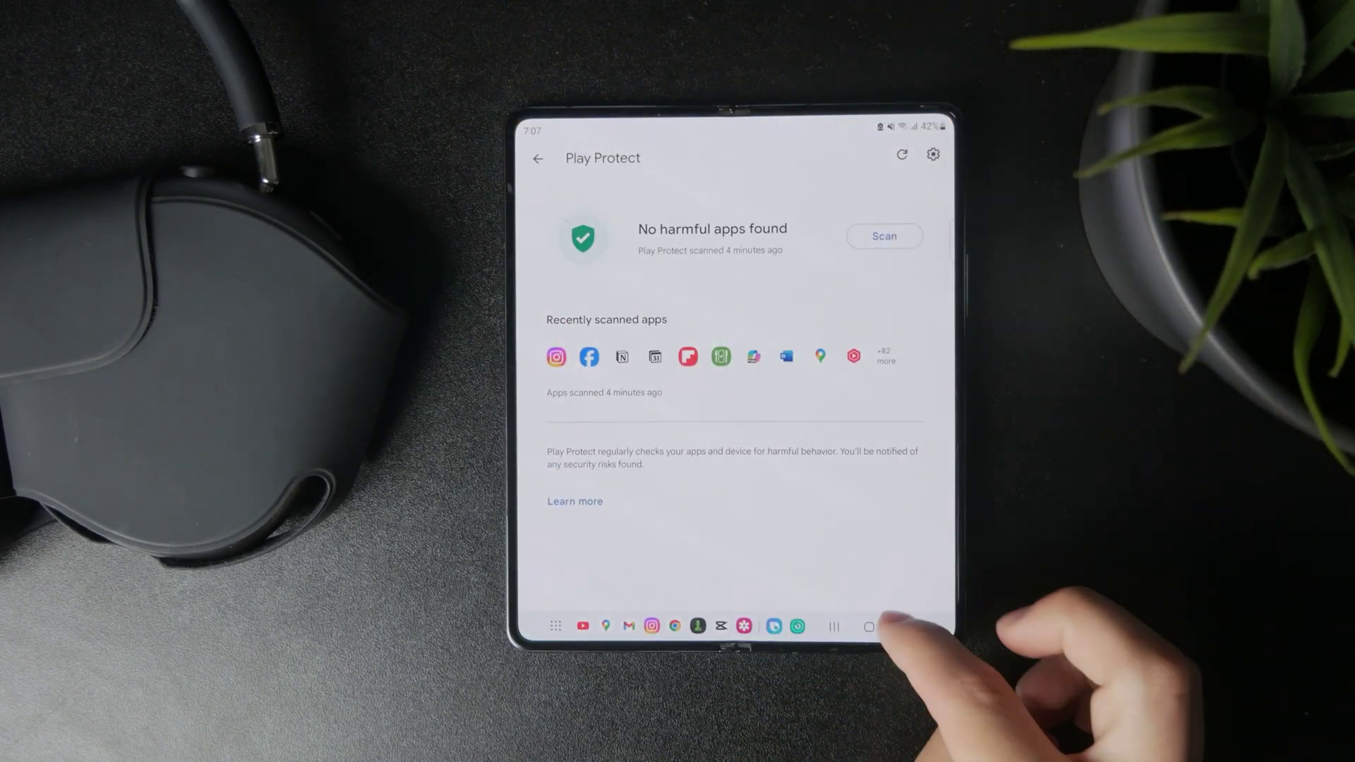
{"action": "left_click", "coordinate": [904, 626]}
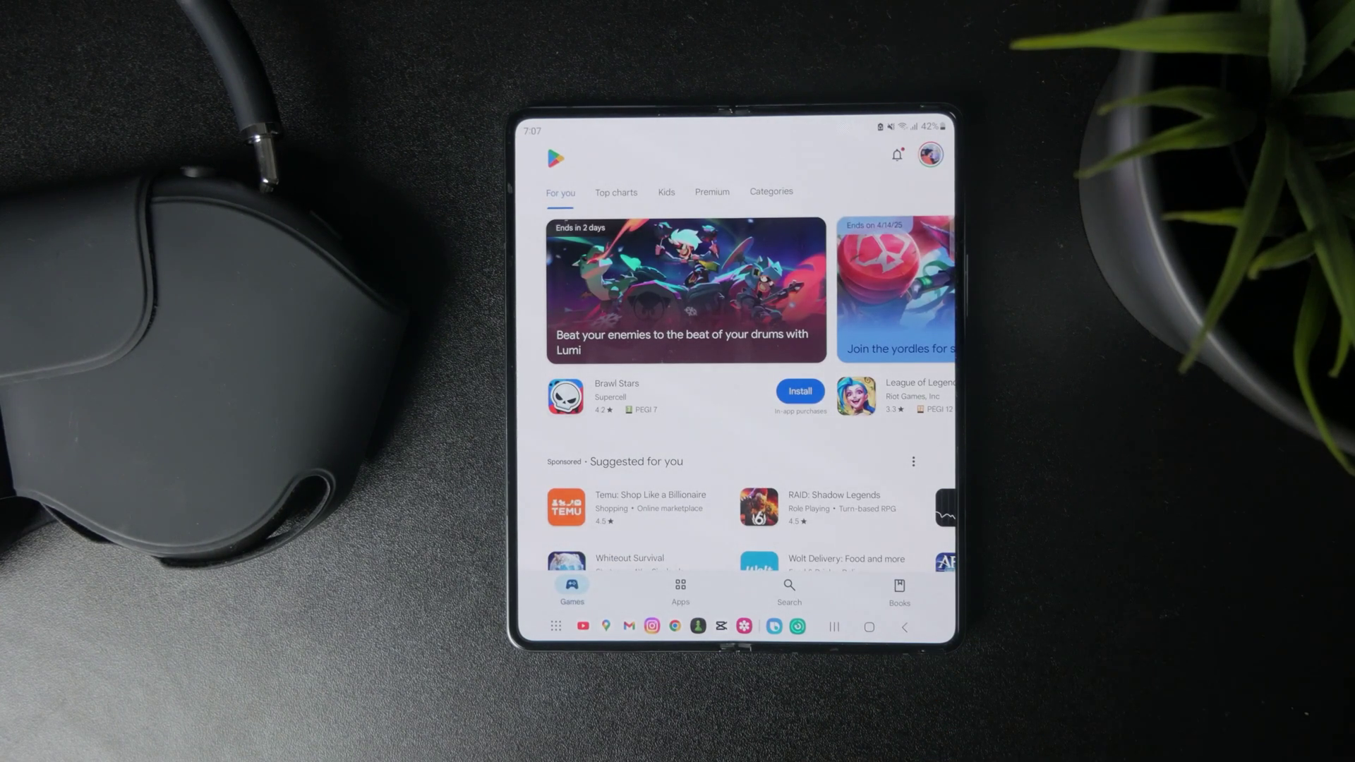
{"action": "left_click", "coordinate": [929, 154]}
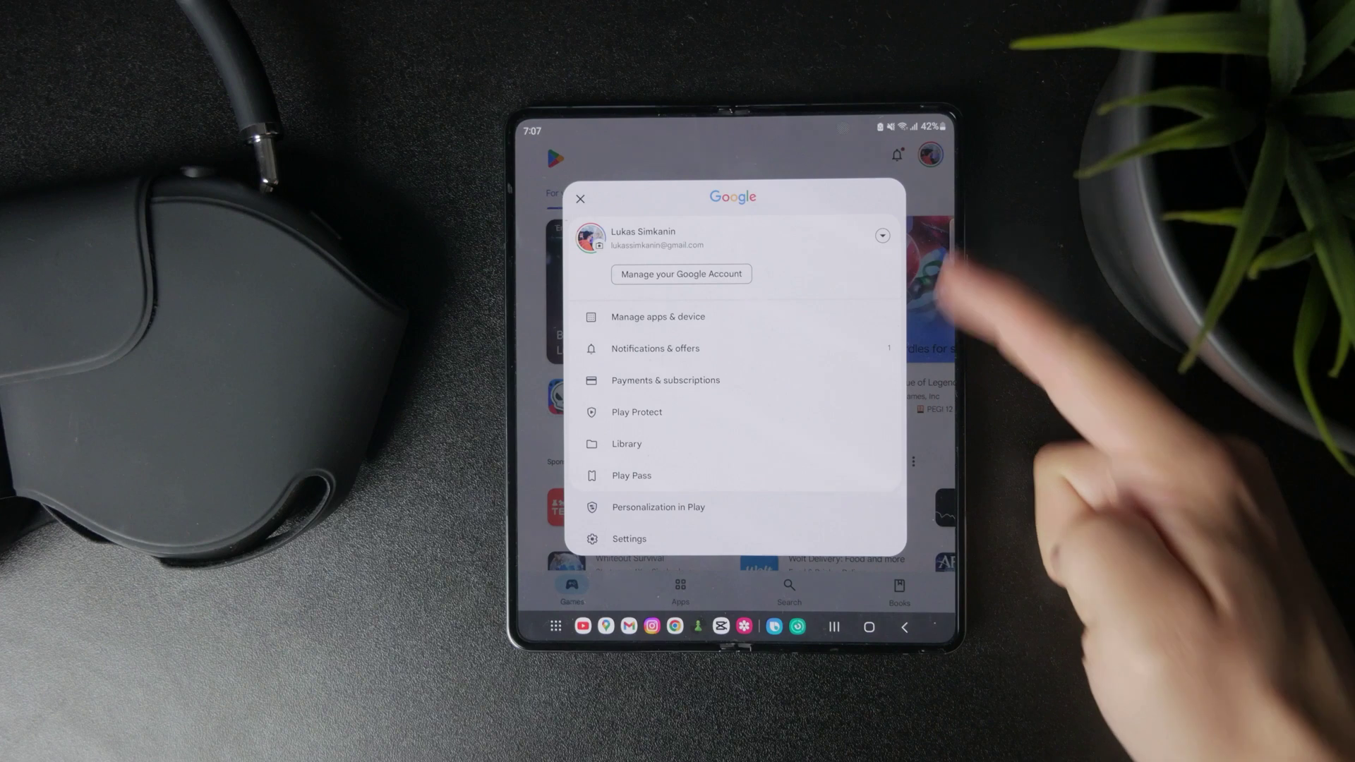
{"action": "scroll", "coordinate": [847, 424], "scroll_direction": "down", "scroll_amount": 2}
{"action": "left_click", "coordinate": [678, 478]}
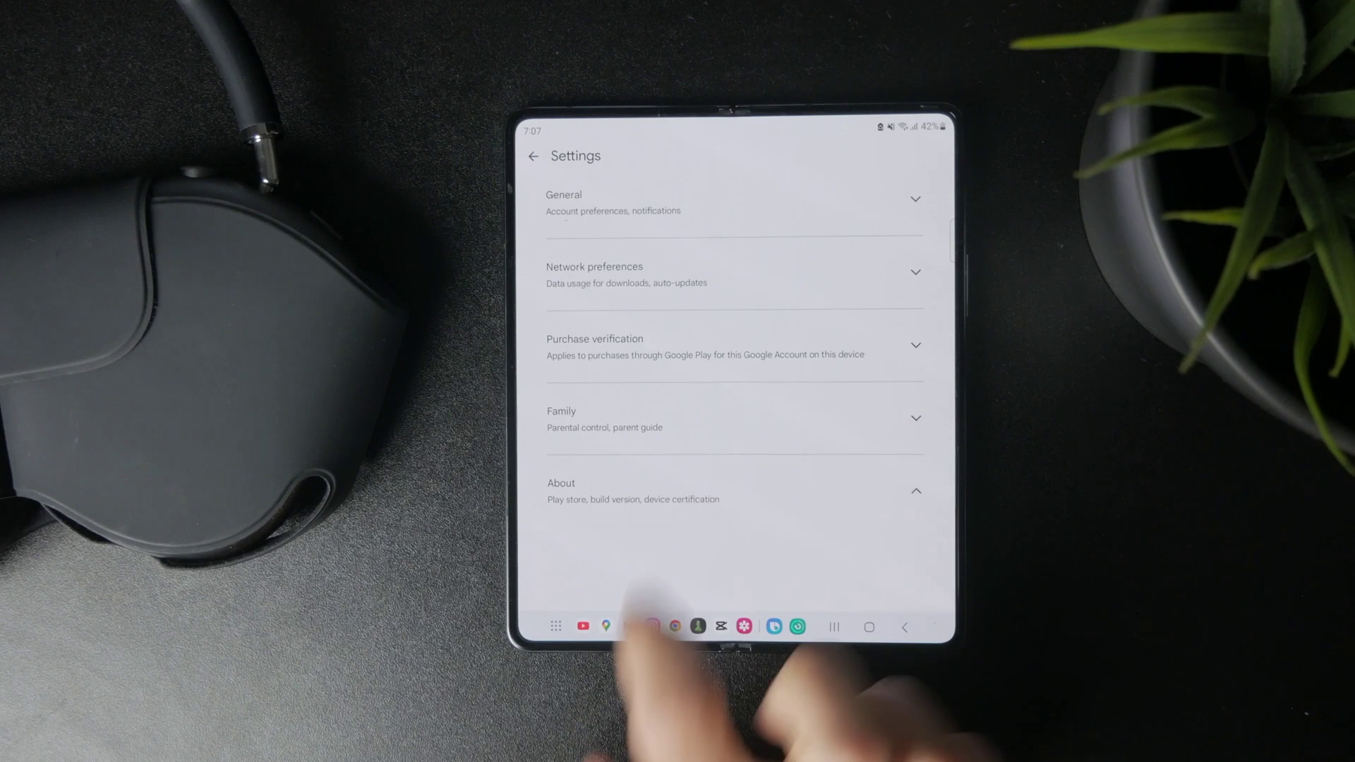
{"action": "left_click", "coordinate": [731, 490]}
{"action": "scroll", "coordinate": [805, 425], "scroll_direction": "down", "scroll_amount": 3}
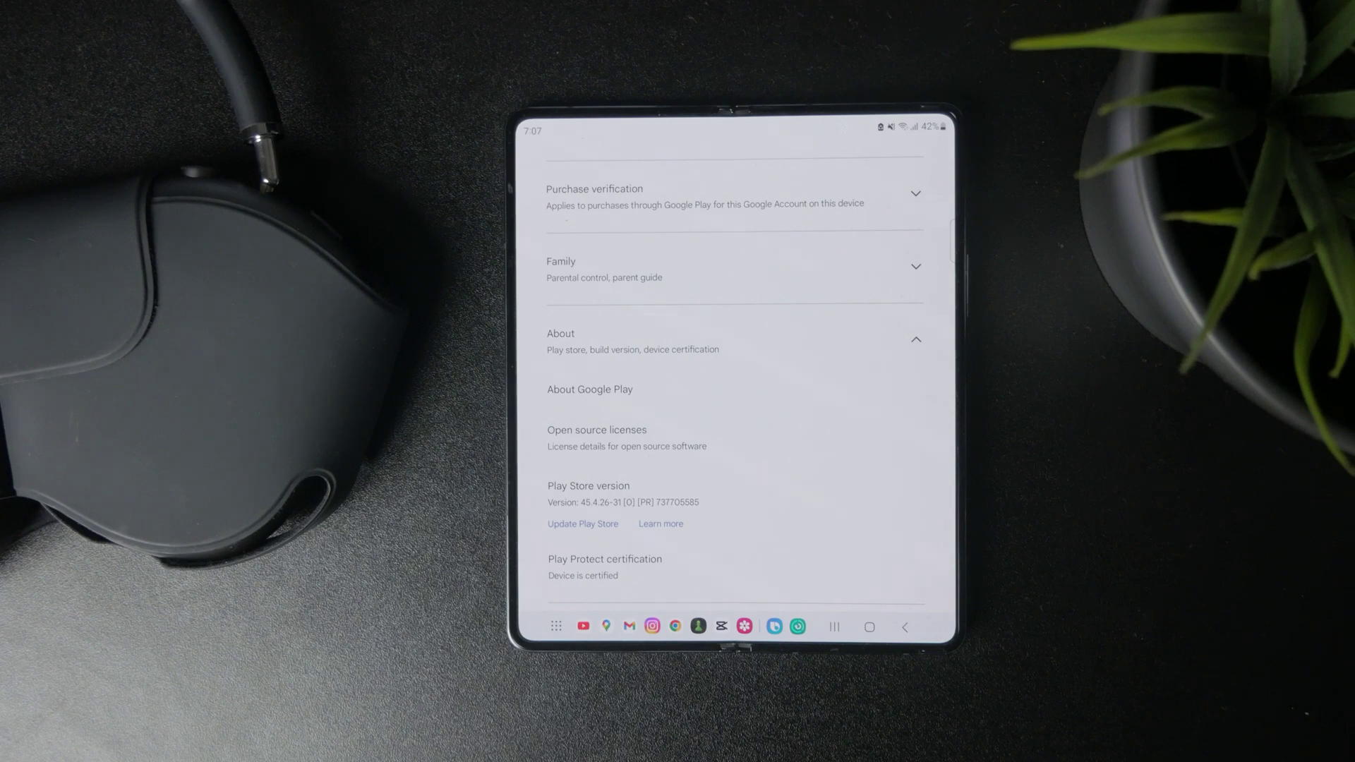
{"action": "left_click", "coordinate": [869, 627]}
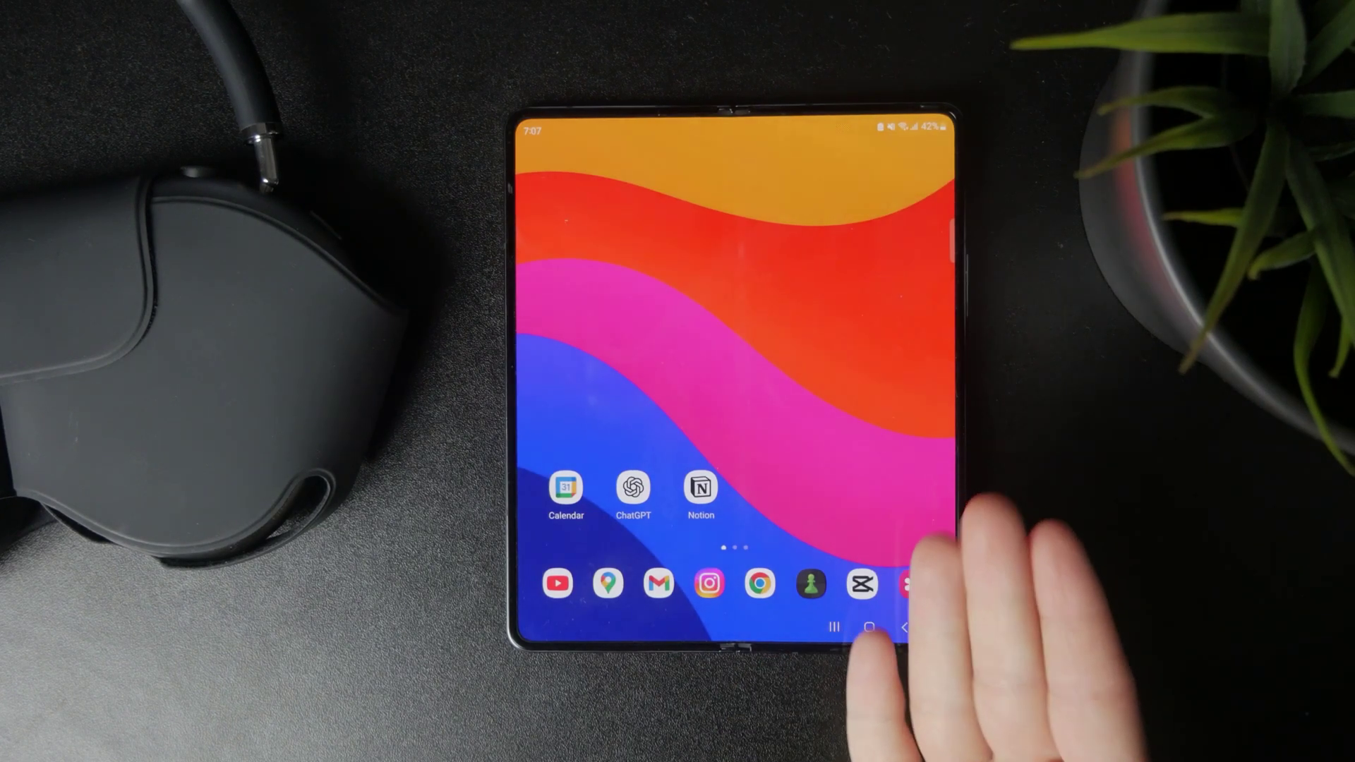